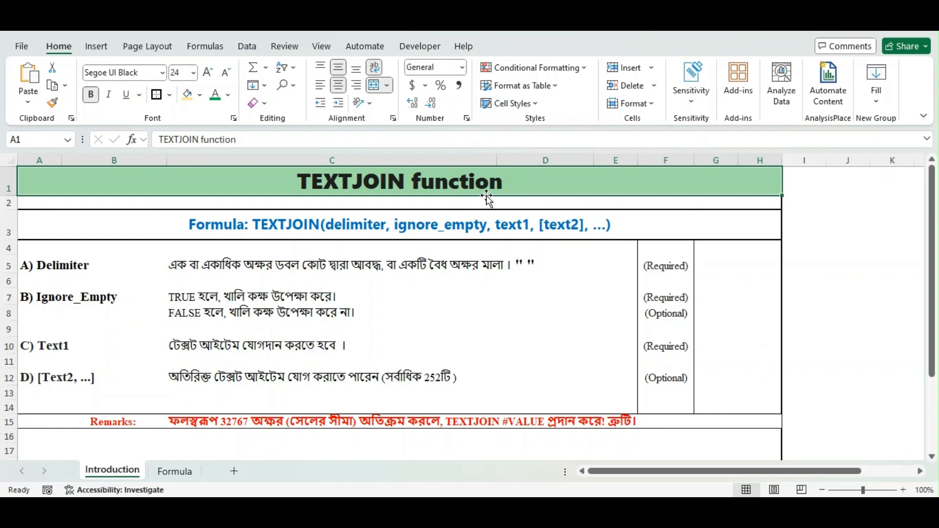
Step: Examine the TEXTJOIN syntax on the Introduction sheet, including the Delimiter and Ignore_Empty explanations and the remarks on the cell limit
key(Down)
key(Down)
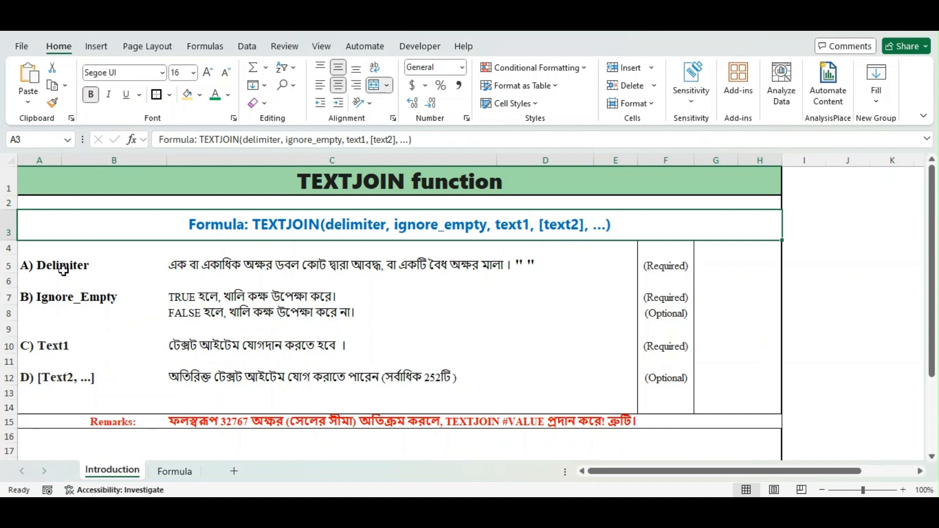
drag(42, 273, 650, 257)
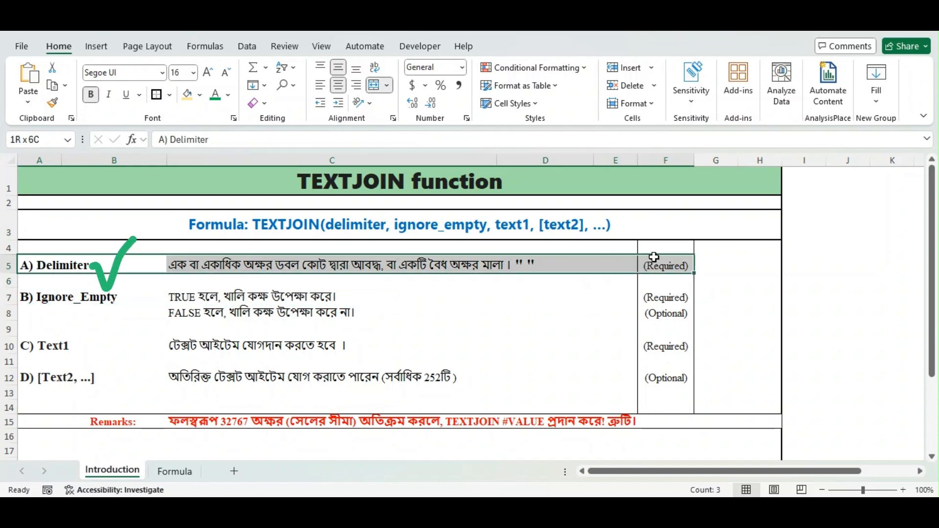
click(116, 292)
click(327, 265)
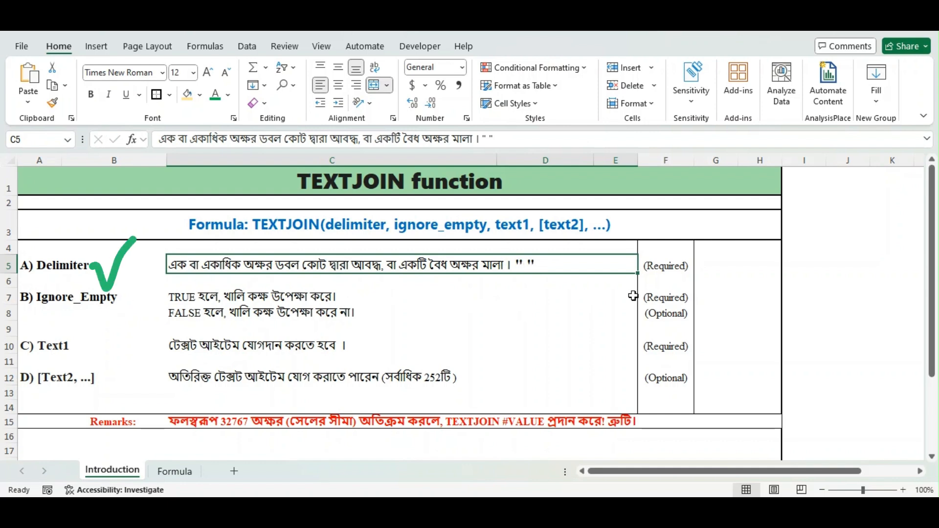
click(670, 271)
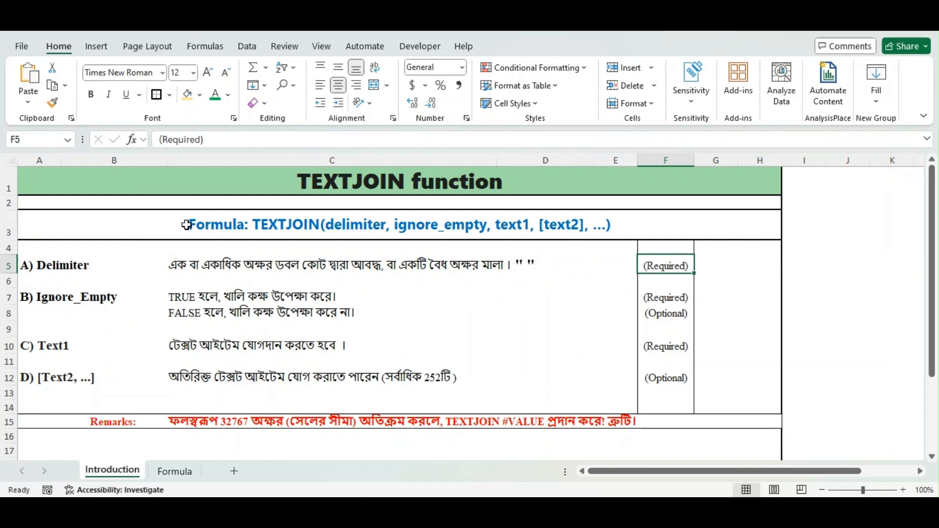
click(96, 302)
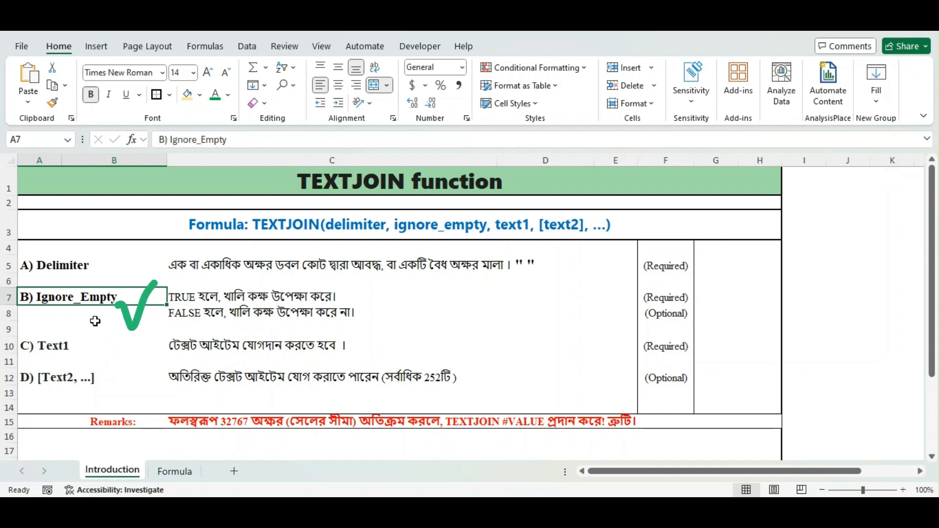
click(200, 302)
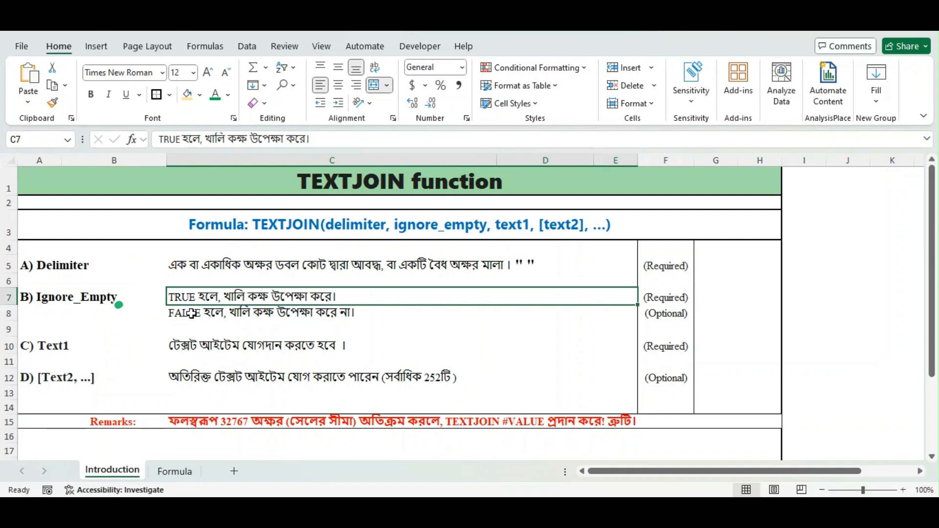
click(192, 313)
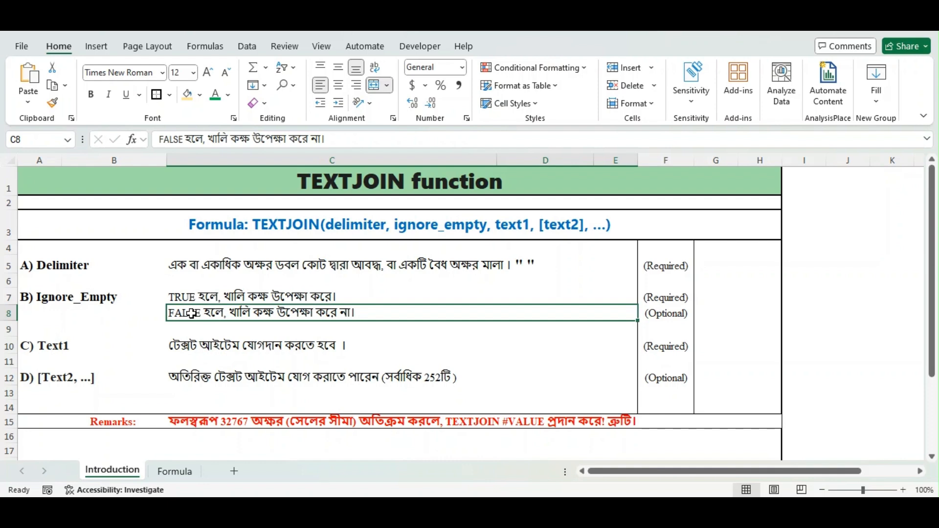
click(252, 419)
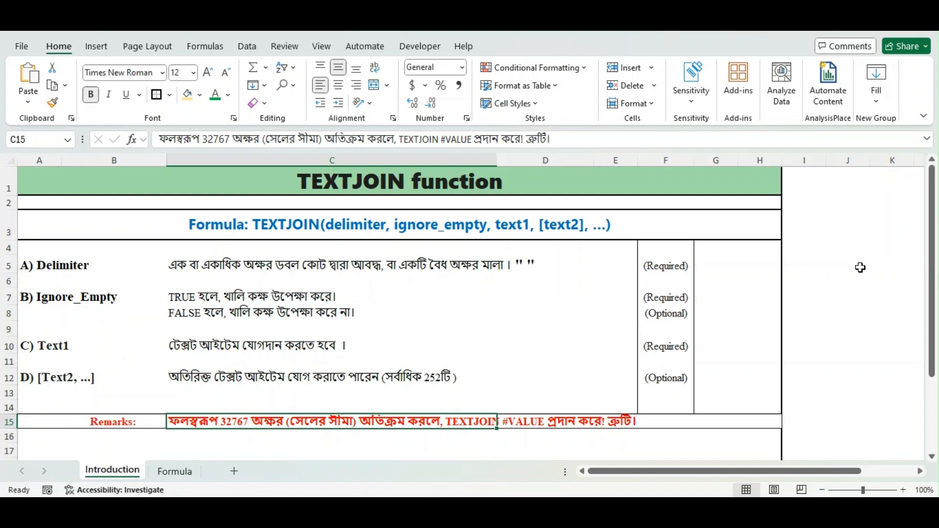
Step: On the Formula sheet, join Example 1's currencies with commas by entering =TEXTJOIN(",",TRUE,A3:A7) in the merged result cell B3
click(174, 472)
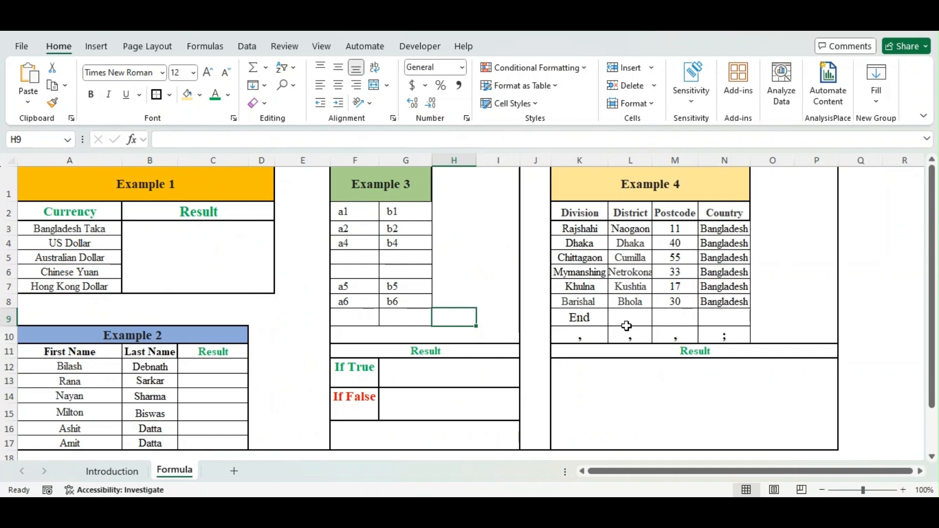
click(186, 259)
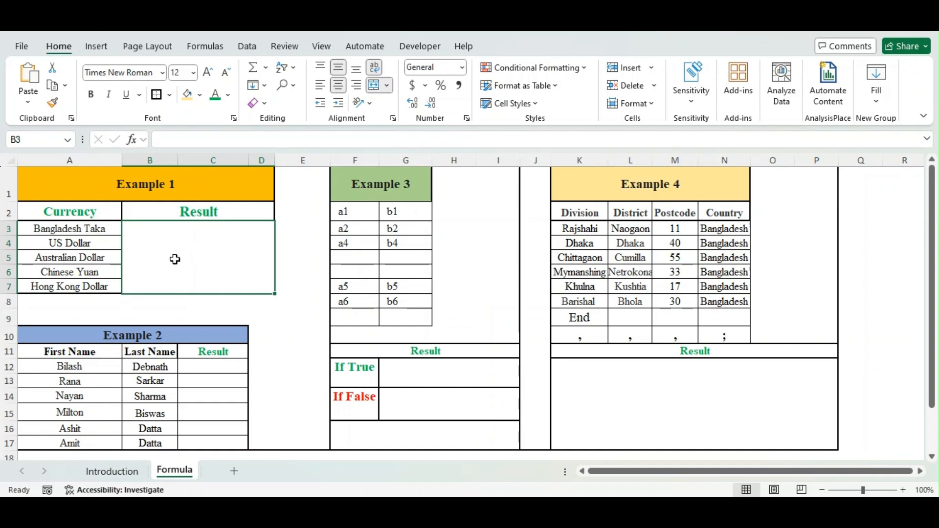
text(=)
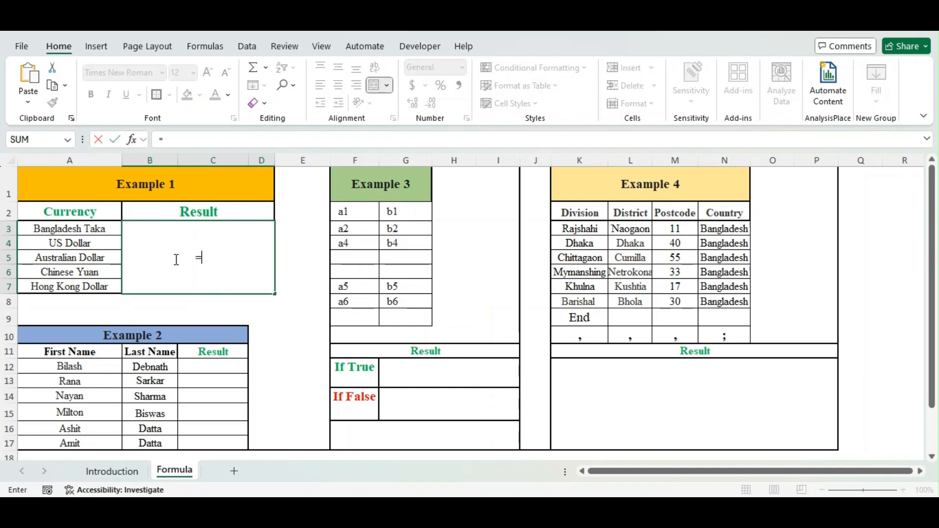
text(text)
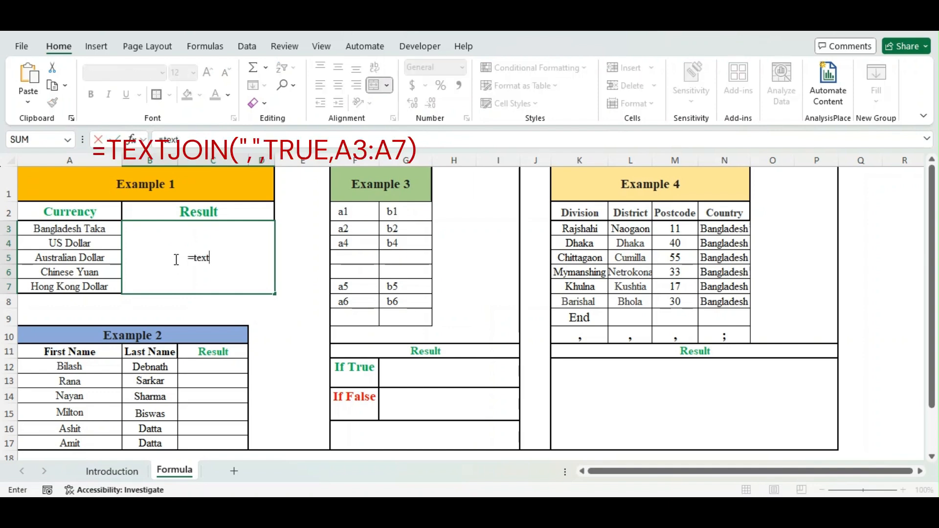
text(j)
key(Tab)
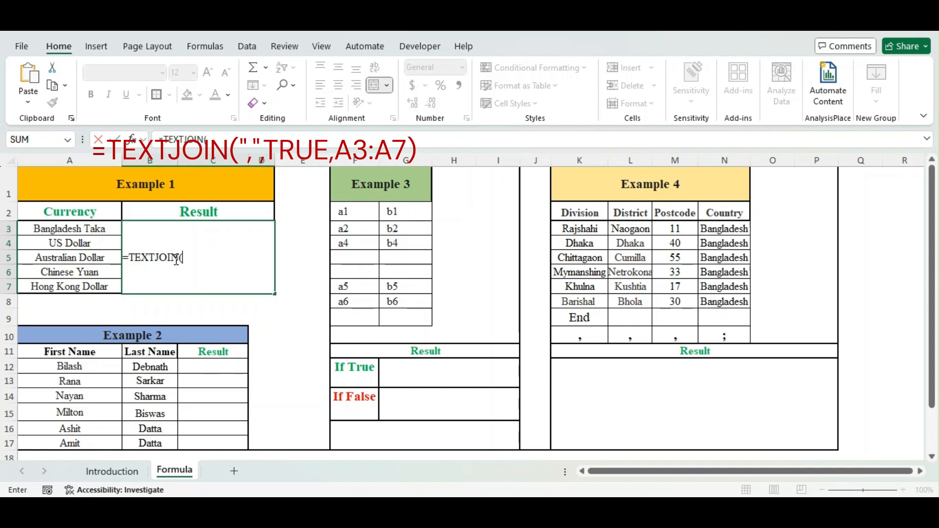
text(",",TRUE,)
drag(84, 229, 84, 283)
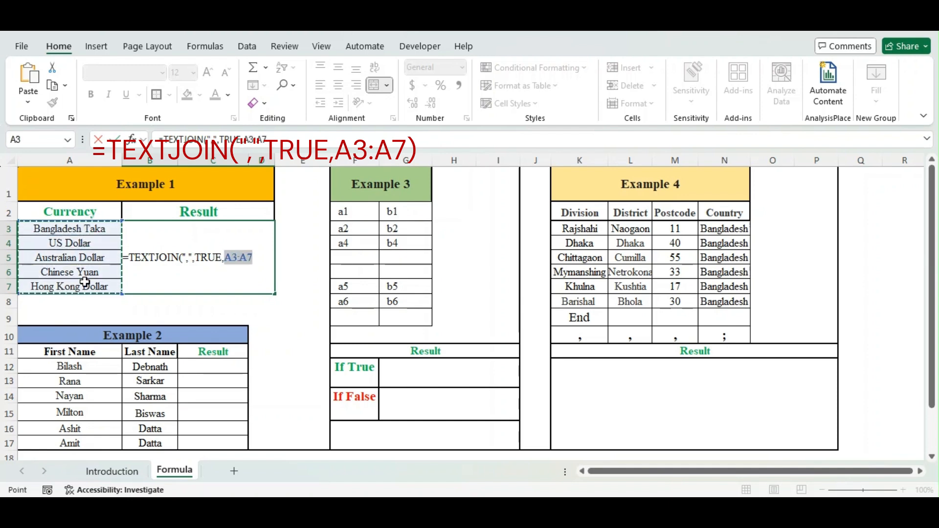
text())
key(Return)
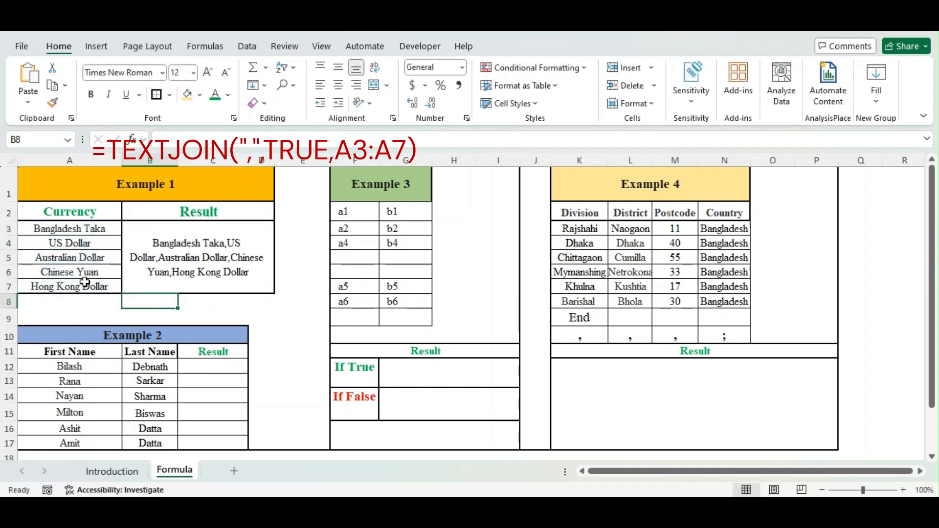
click(123, 230)
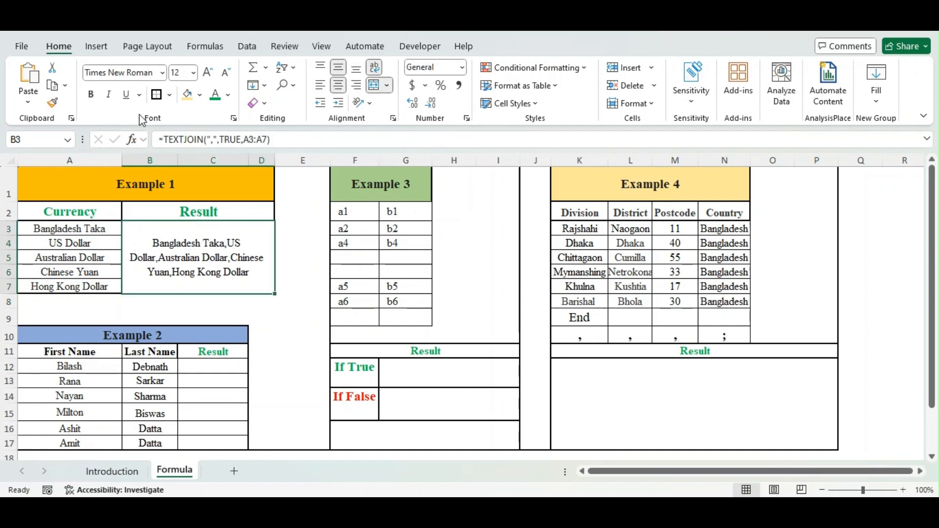
Step: Combine Example 2's first and last names with =TEXTJOIN(" ",TRUE,A12:B12) in C12 and fill the formula down to C17
click(107, 382)
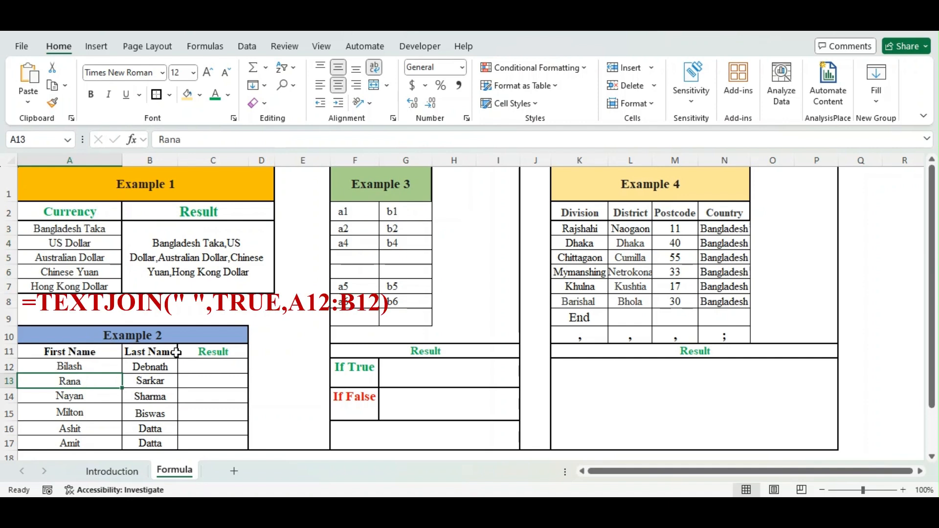
click(152, 383)
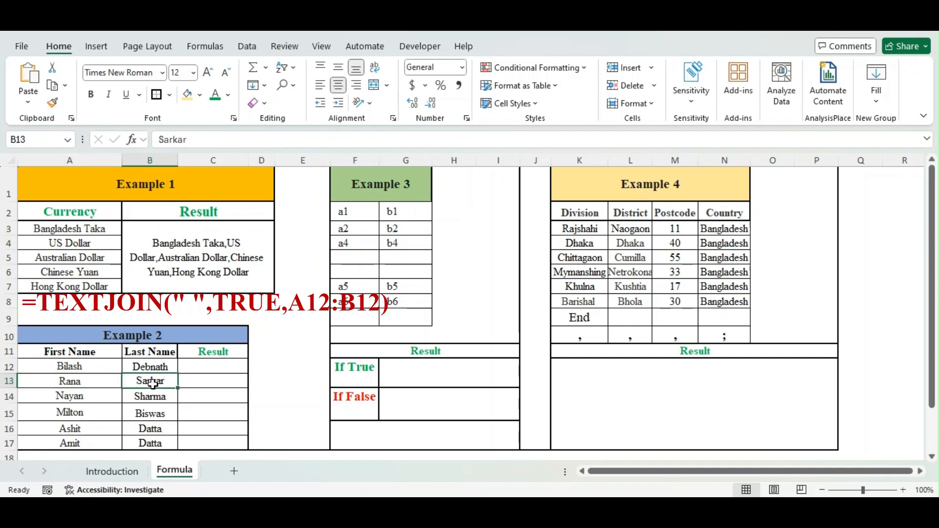
click(200, 367)
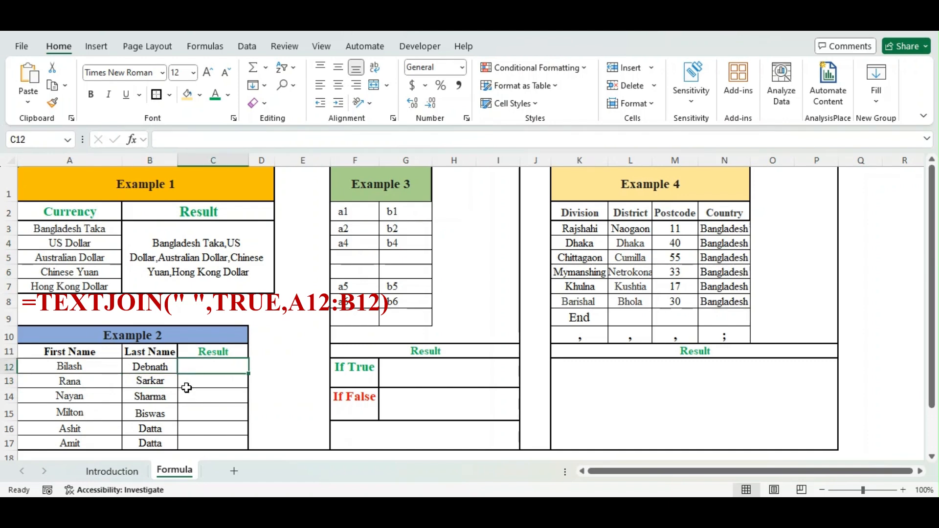
text(=text)
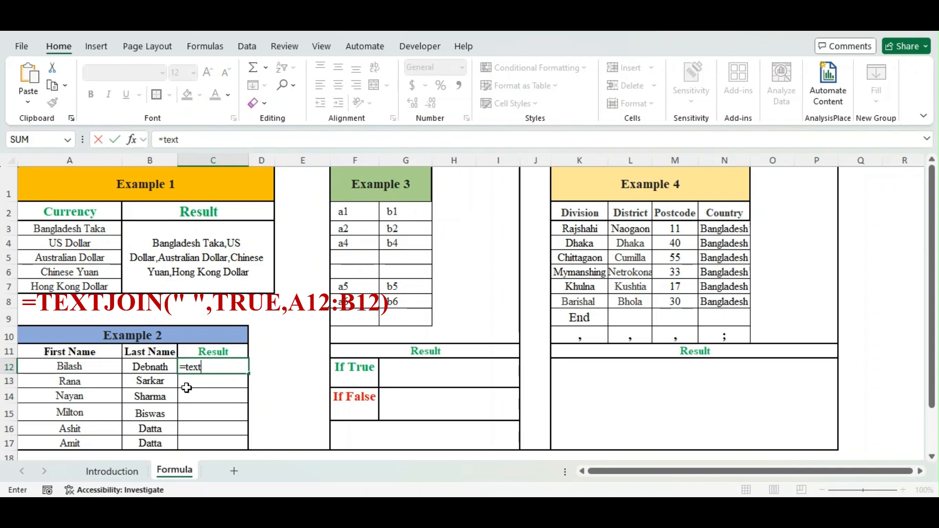
key(Tab)
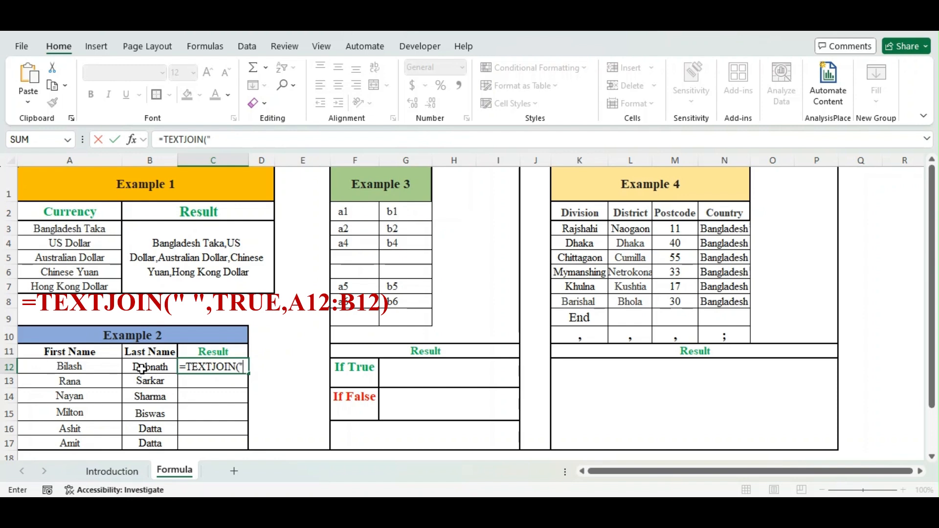
text(",TRUE,)
click(85, 368)
drag(84, 367, 137, 367)
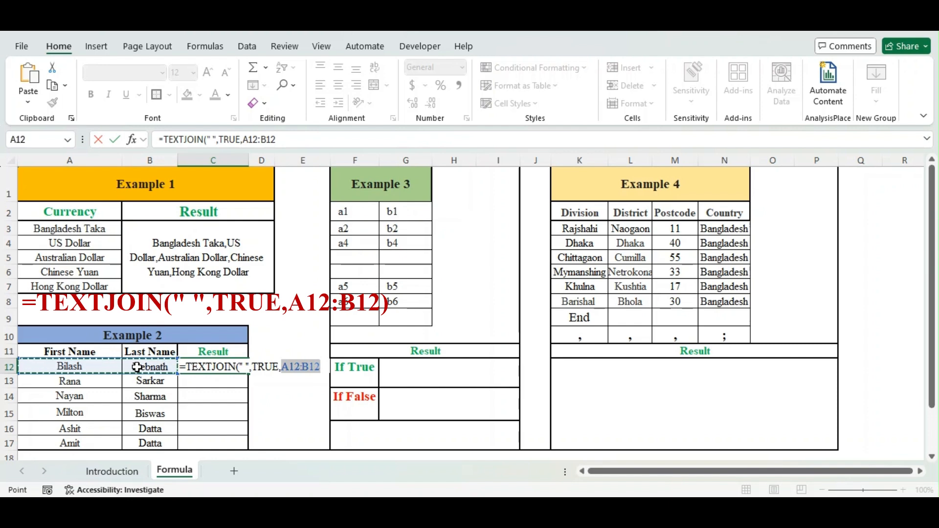
text())
key(Return)
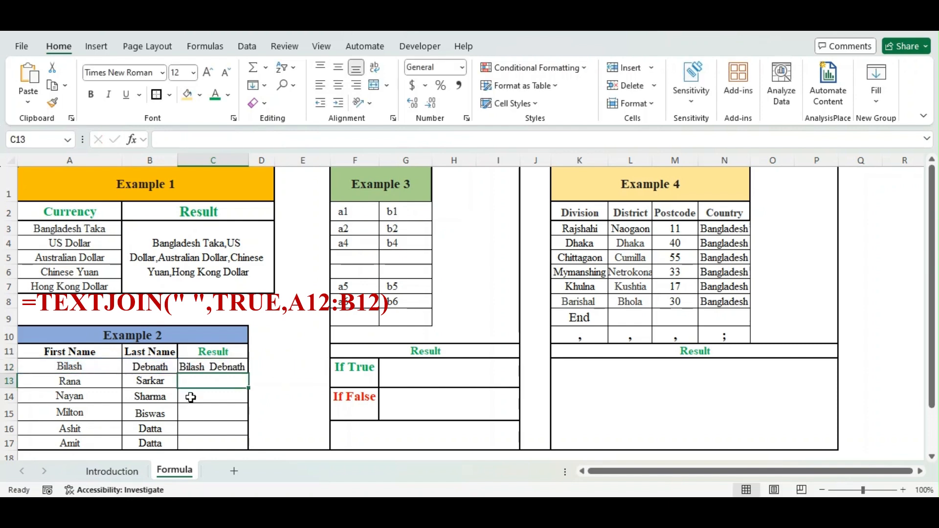
click(218, 368)
drag(248, 374, 233, 448)
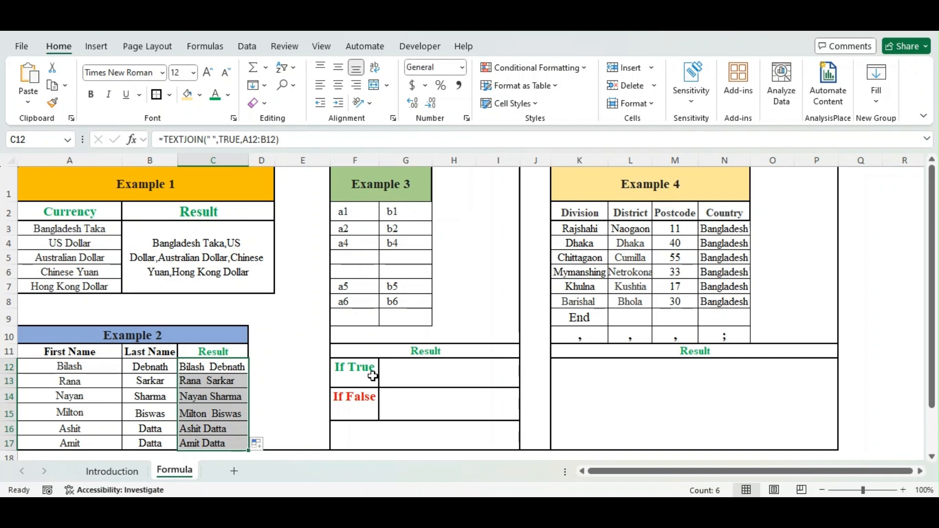
Step: Enter =TEXTJOIN(",",TRUE,F2:G9) in Example 3's If True result cell G12 to join the values while ignoring blanks
click(410, 374)
text(=text)
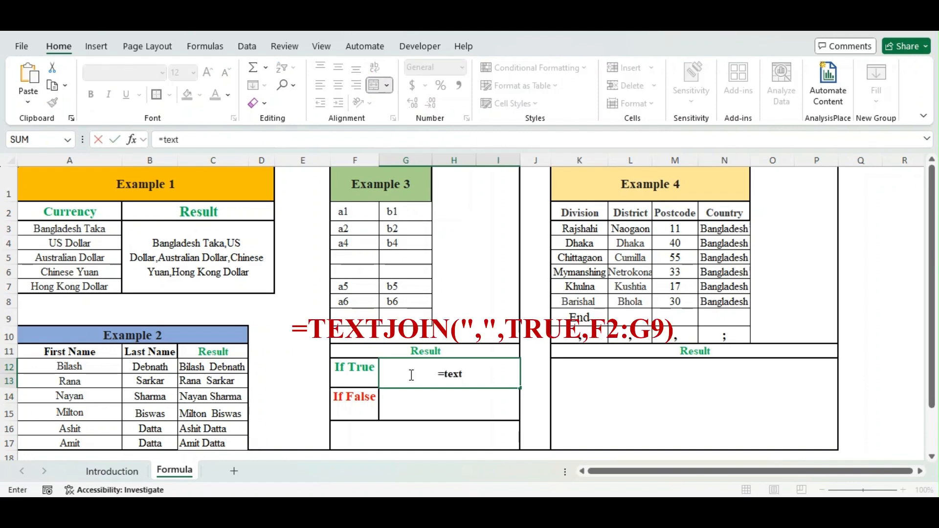
text(j)
key(Tab)
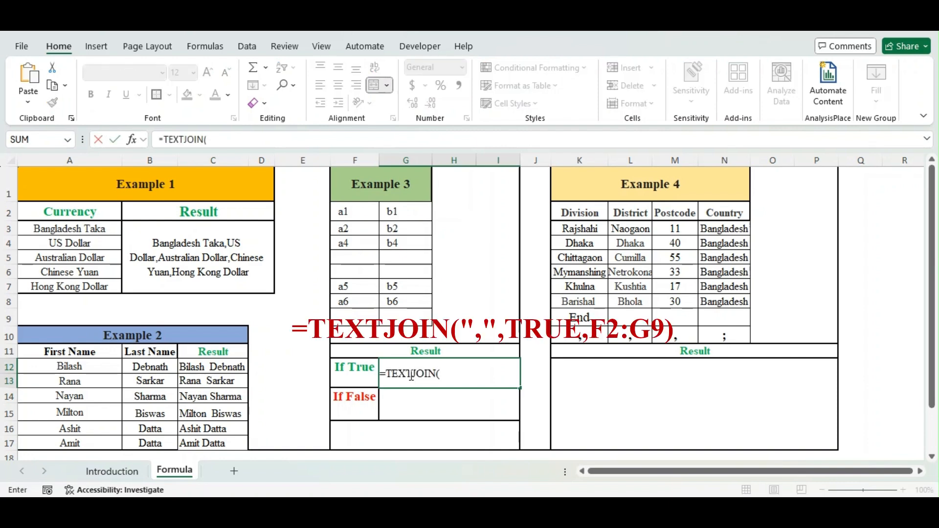
text(",",true)
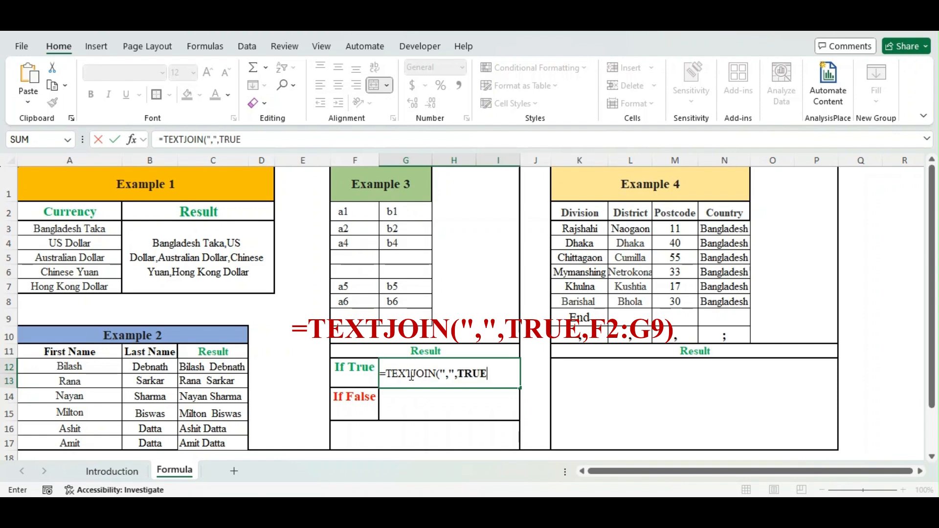
text(,)
drag(353, 210, 393, 316)
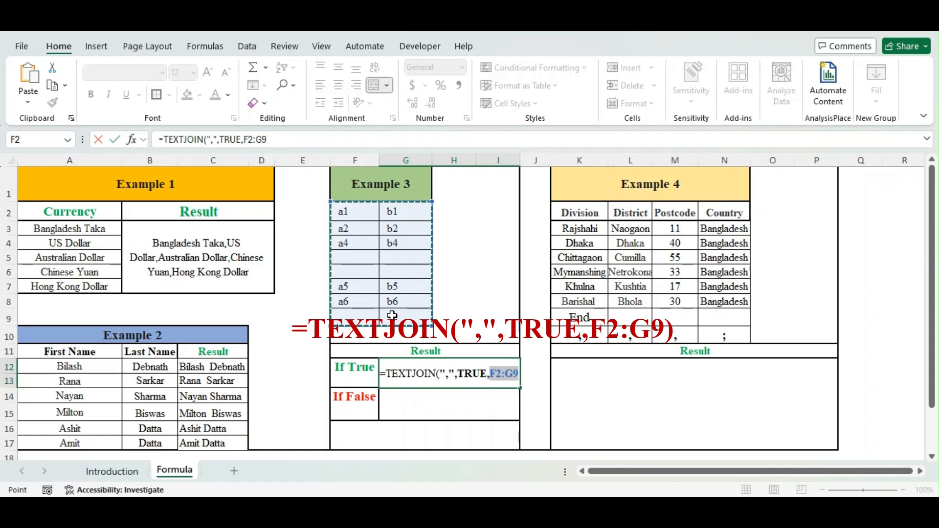
key(Return)
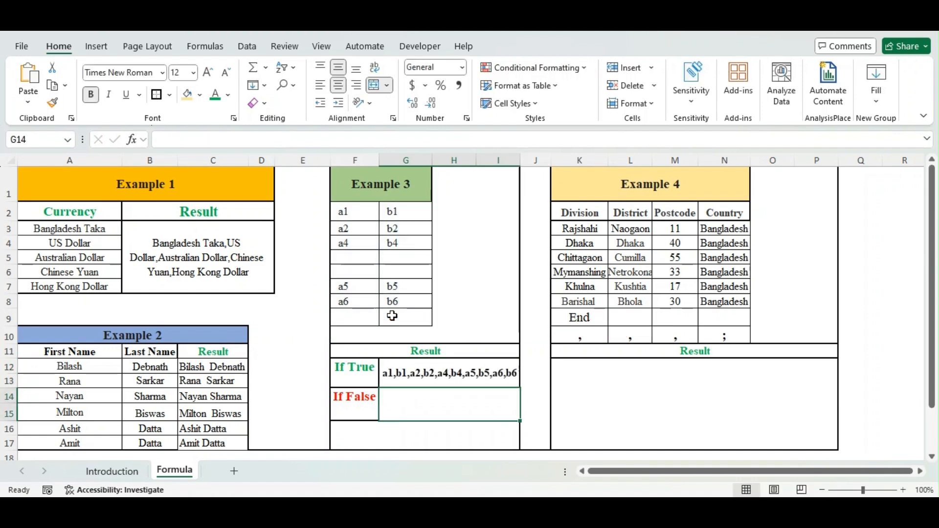
click(462, 372)
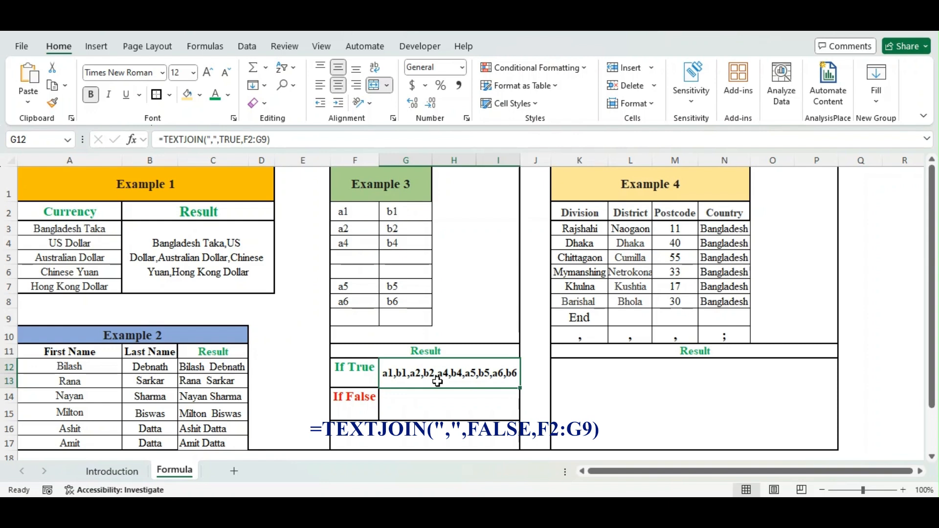
Step: Enter =TEXTJOIN(",",FALSE,F2:G9) in Example 3's If False result cell G14 to join the values with blanks included
click(413, 403)
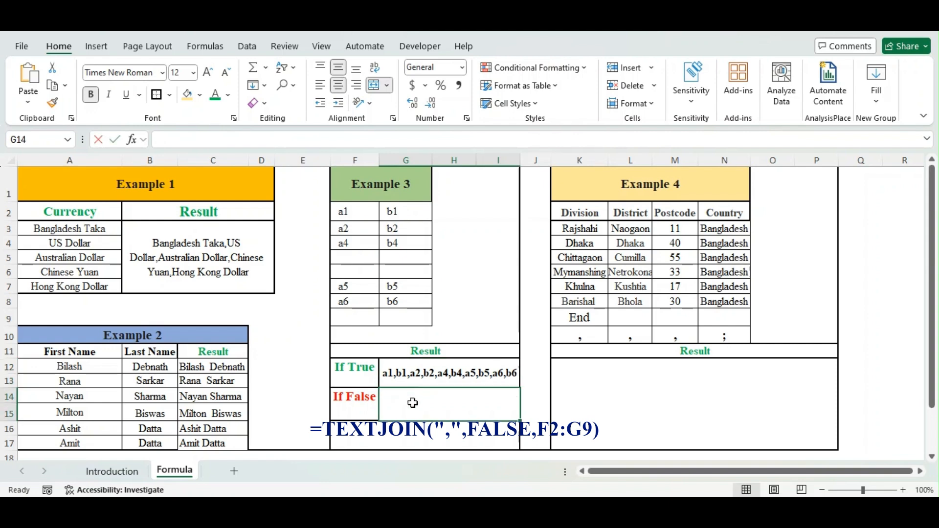
text(=text)
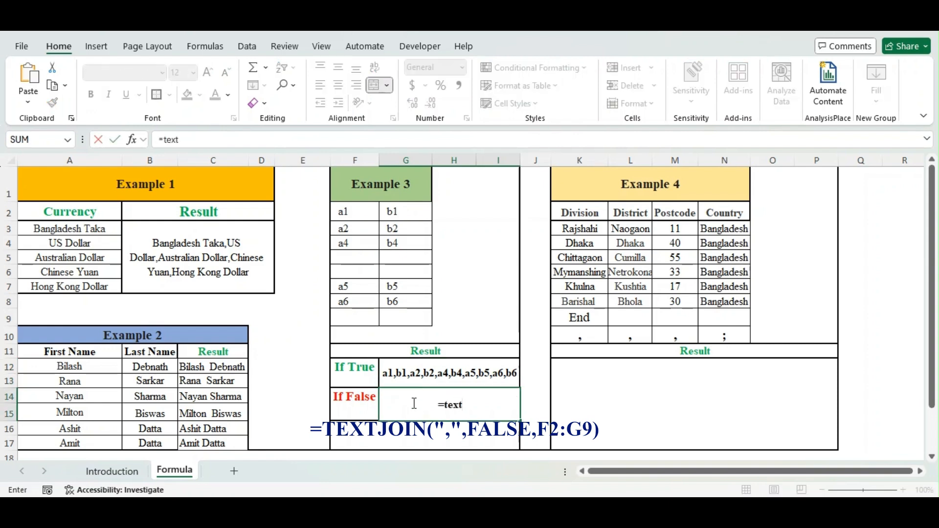
key(Tab)
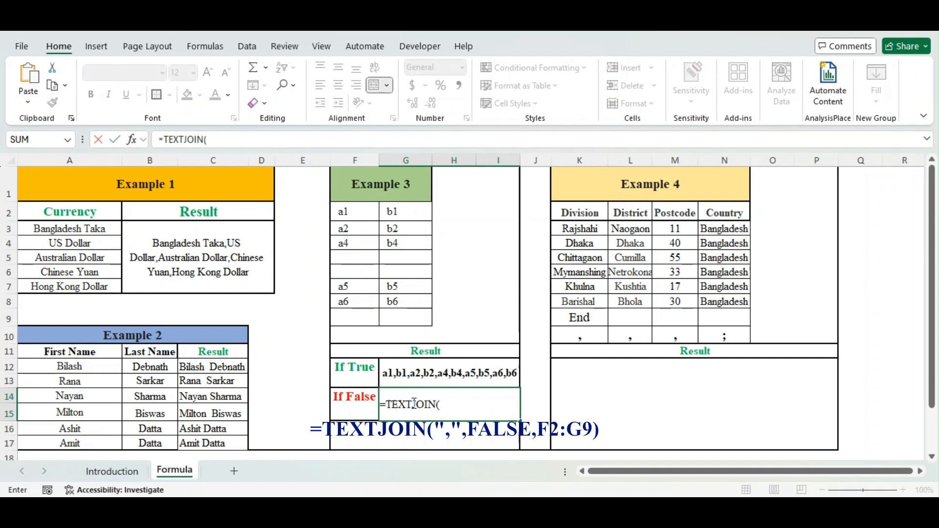
text(",",FALSE,)
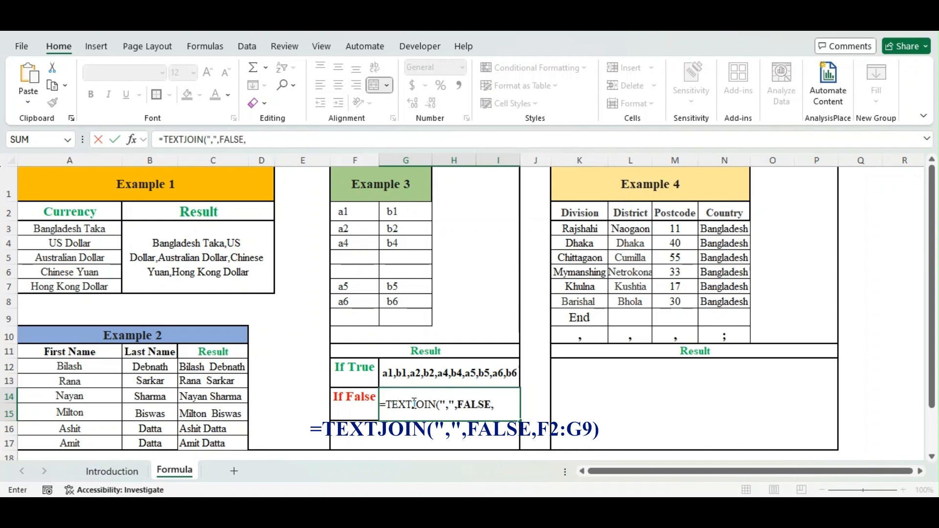
click(353, 211)
drag(354, 210, 407, 310)
text())
key(ctrl+Return)
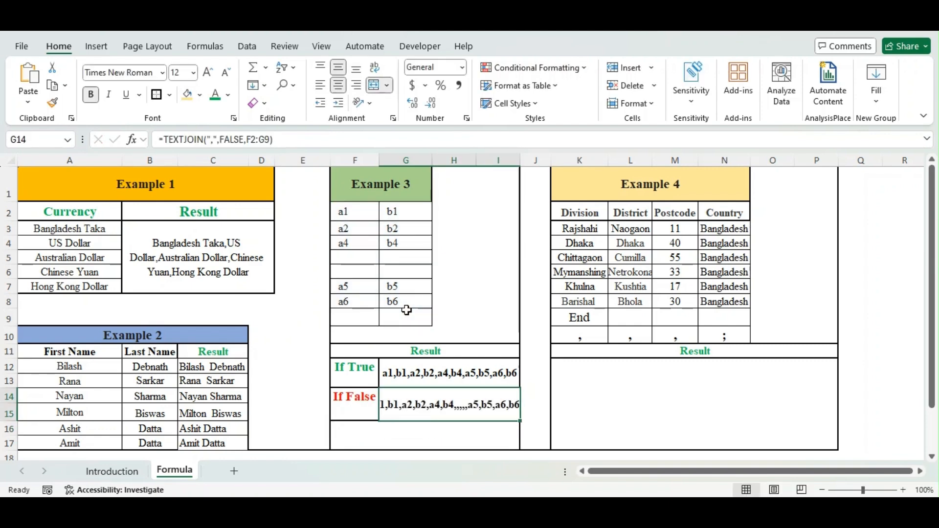
Step: Wrap the text of Example 3's If False result in G14, and enter a7 in F5 and a8 in G5
click(375, 68)
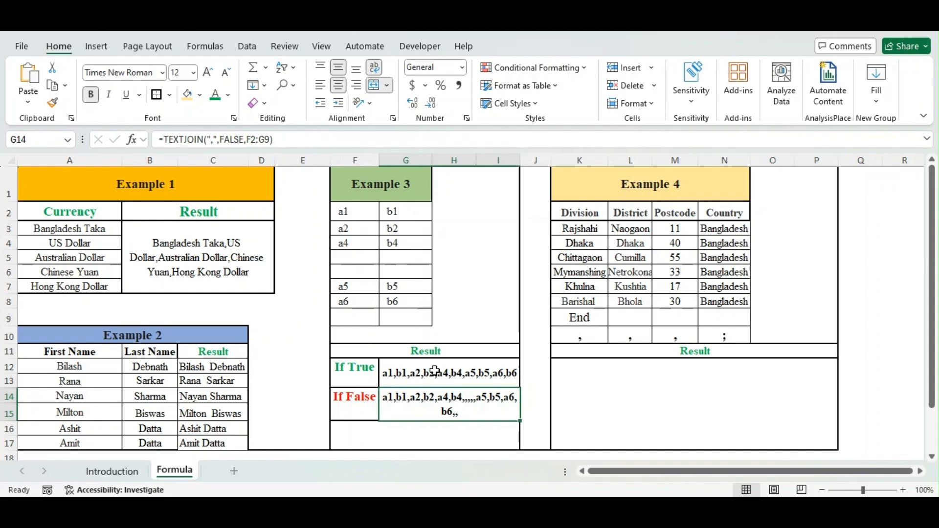
click(356, 256)
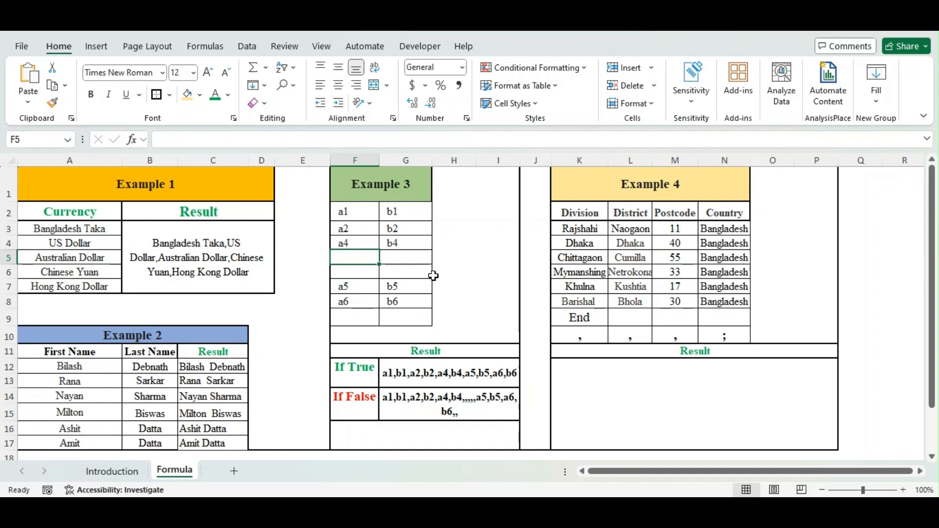
text(a7)
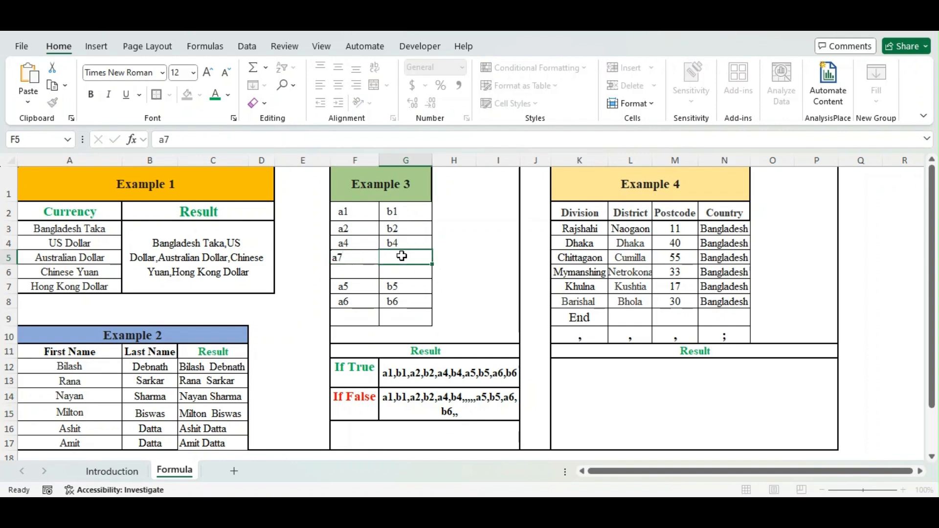
click(402, 256)
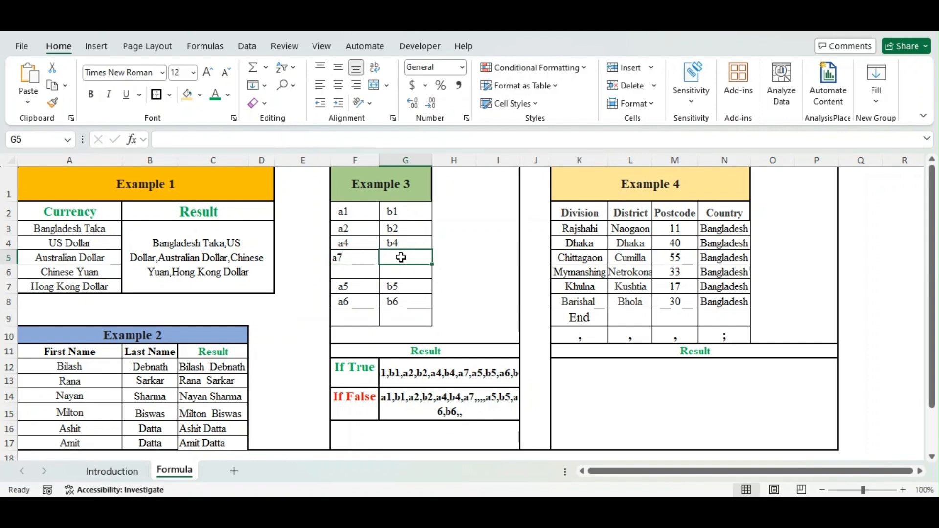
text(a8)
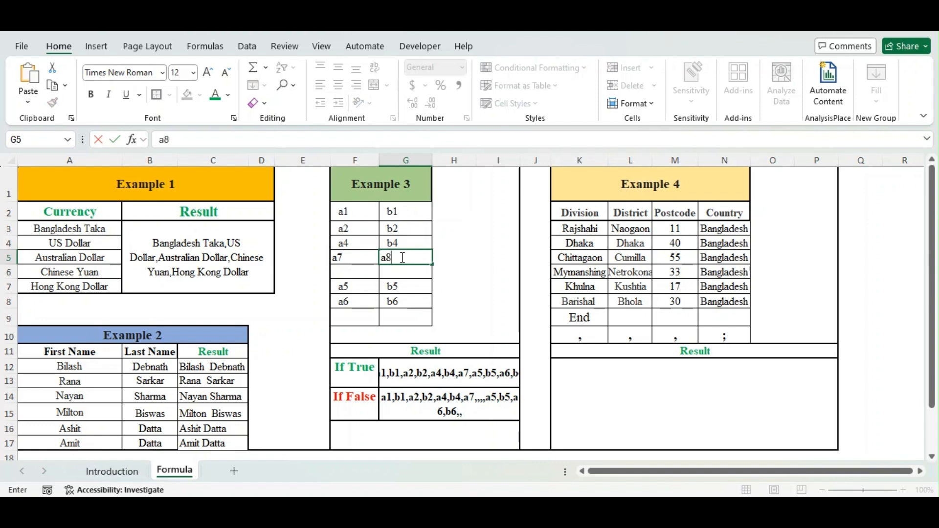
key(Return)
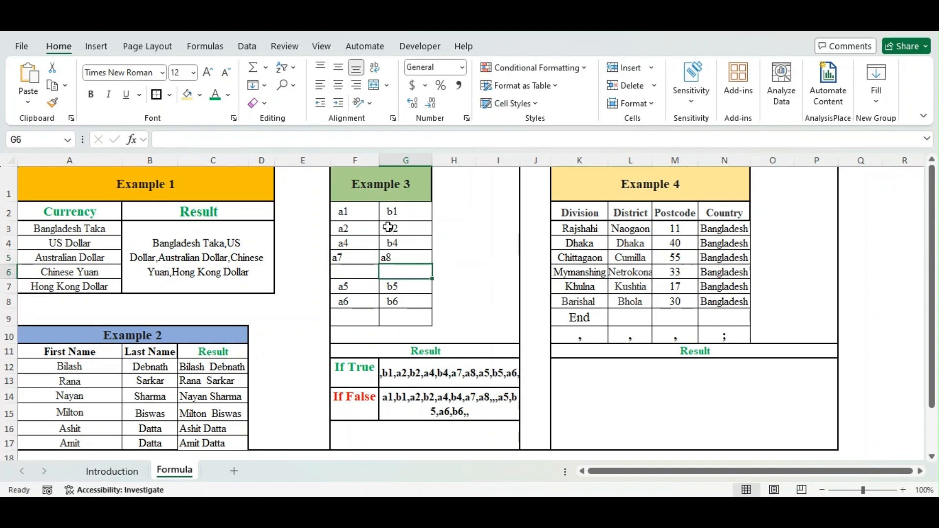
Step: Fill the blank last row of Example 3's data with a9 in F9 and a19 in G9
click(351, 318)
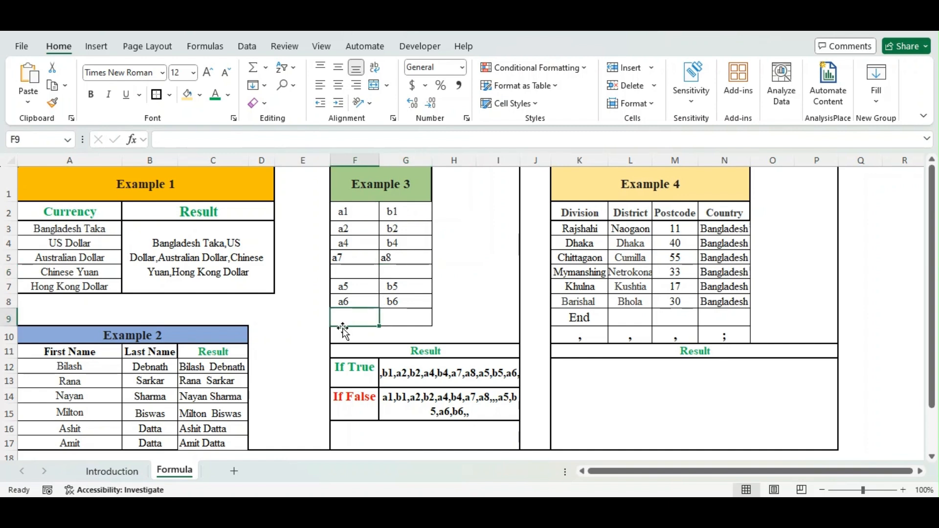
text(9)
key(BackSpace)
text(a9)
key(Return)
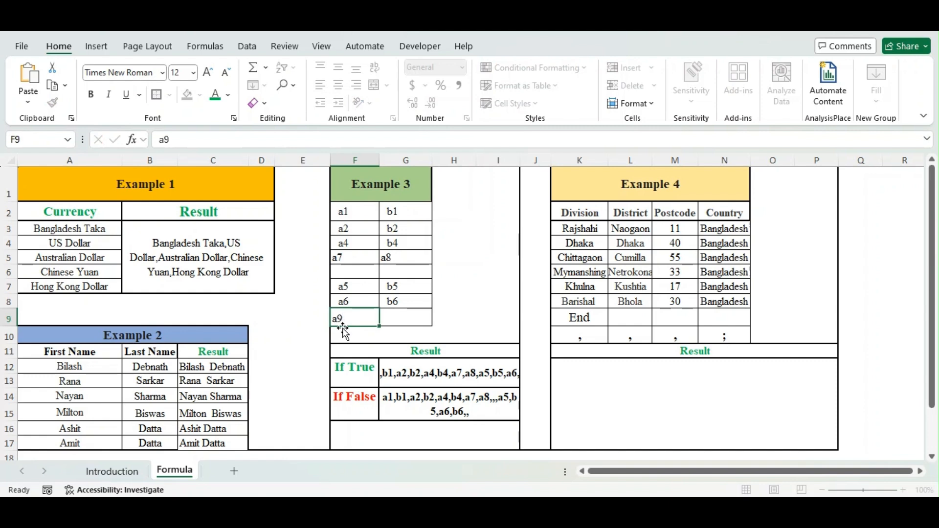
key(Up)
key(Right)
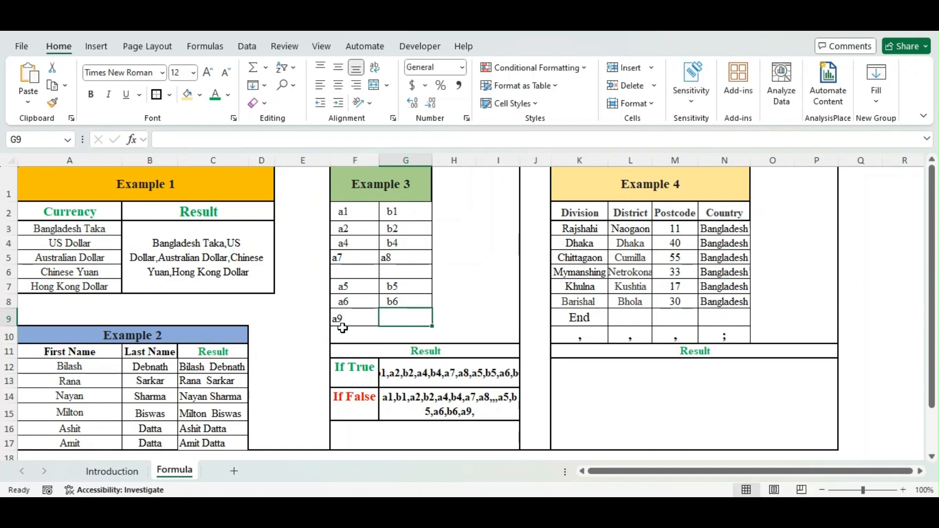
text(a)
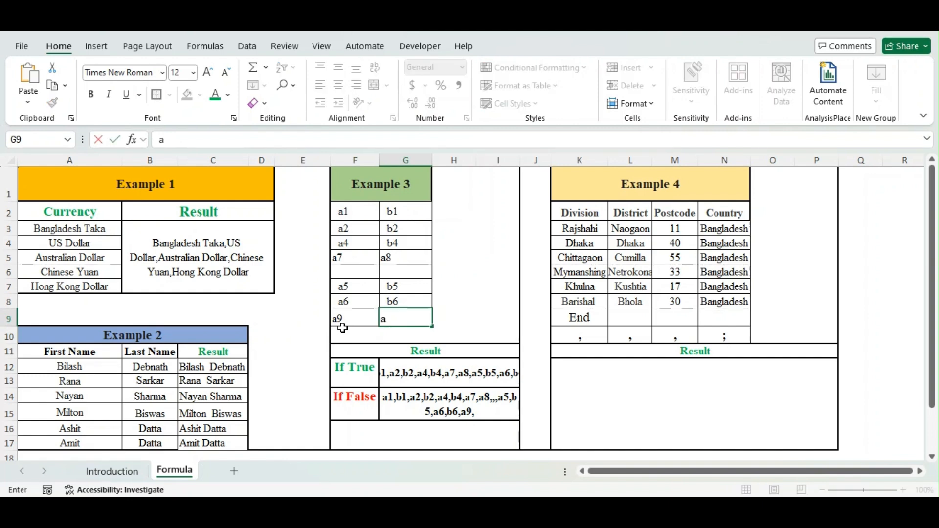
text(19)
key(Return)
Step: Wrap the text of Example 3's If True result in G12, and enter x8 in F6 and x9 in G6
click(452, 380)
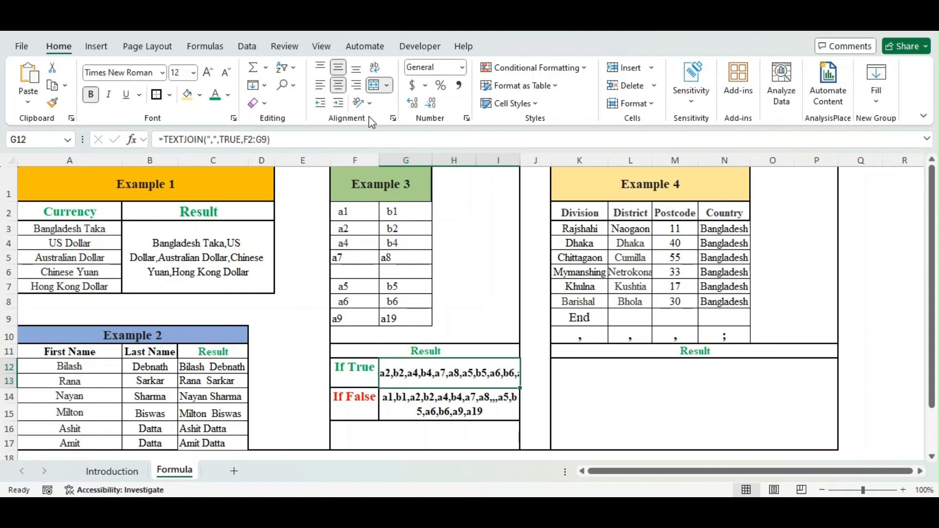
click(375, 67)
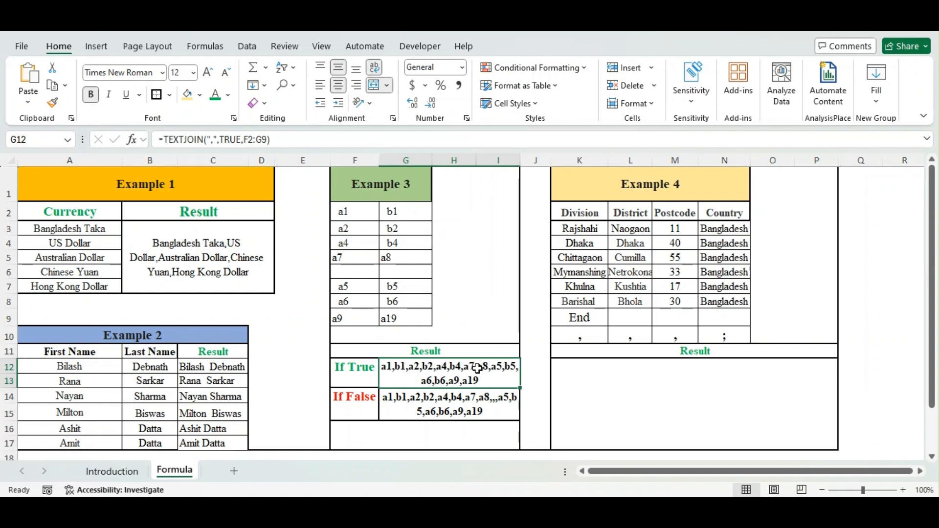
click(357, 276)
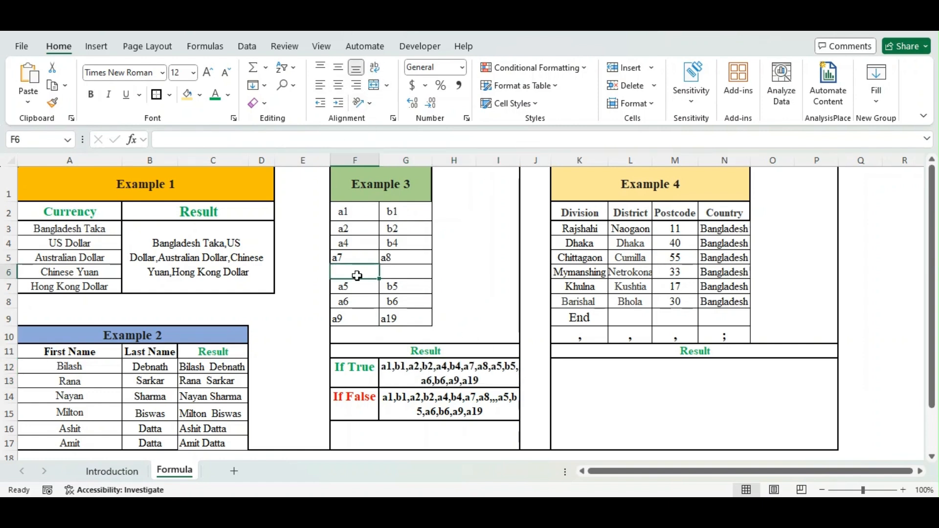
text(x8)
key(Tab)
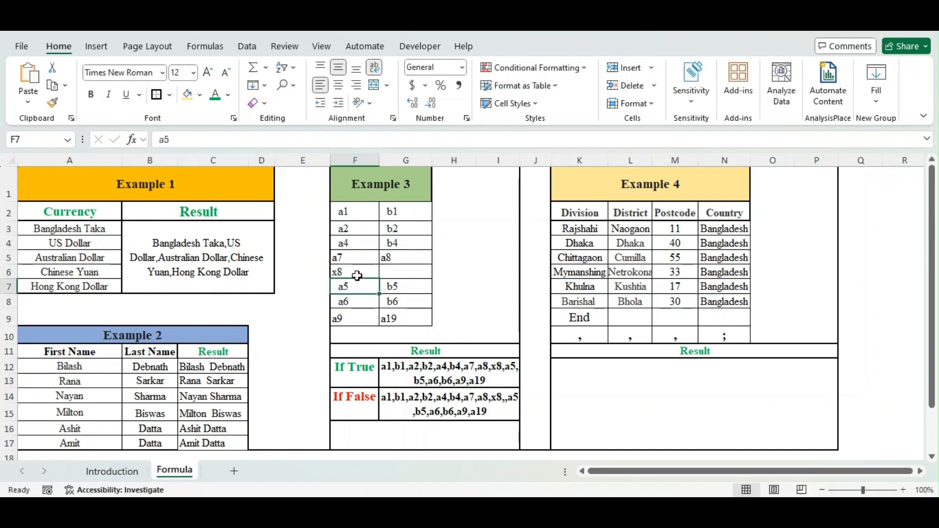
text(x9)
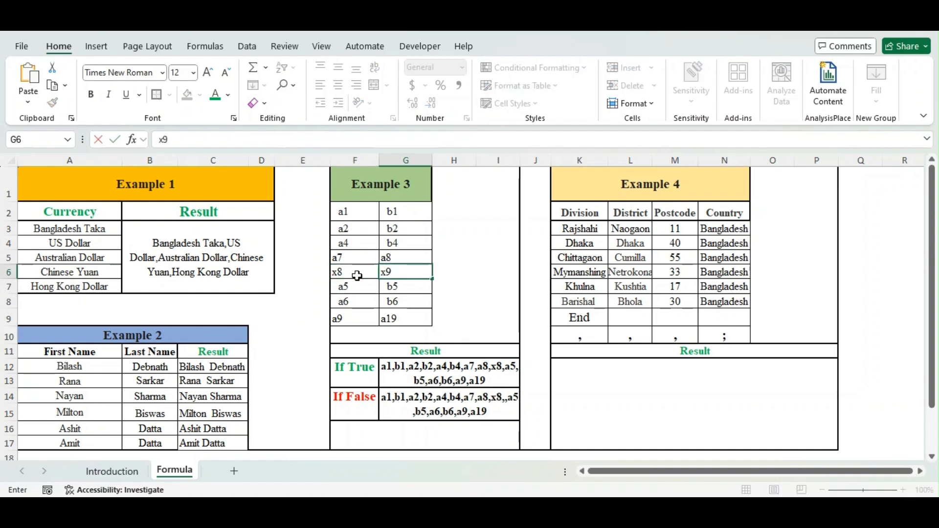
key(Return)
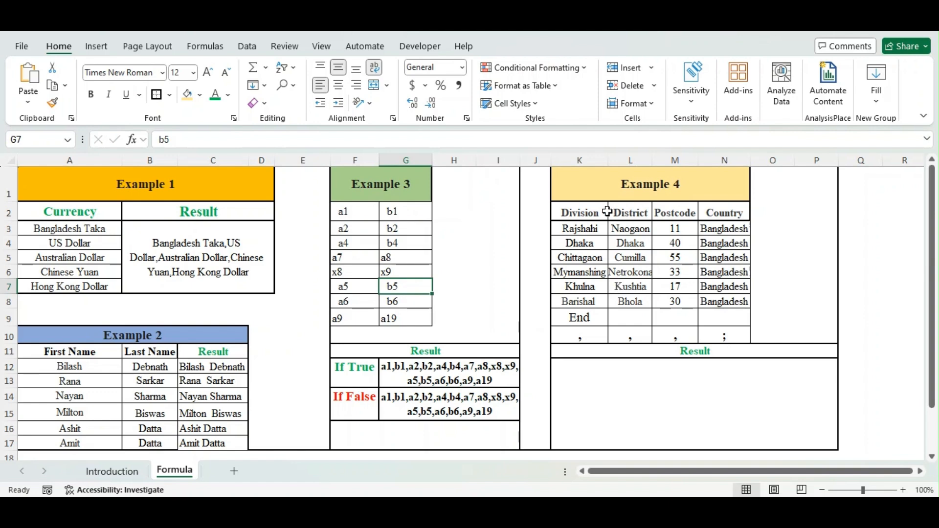
Step: Join Example 4's table using the delimiters in row 10 by entering =TEXTJOIN(K10:N10,TRUE,K3:N9) in the merged result cell K12
click(599, 174)
drag(667, 187, 704, 339)
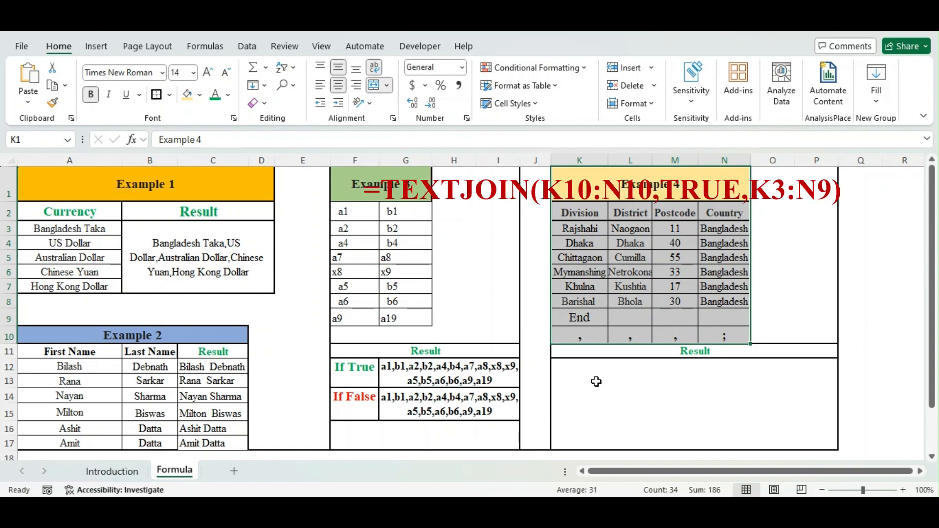
click(605, 406)
drag(581, 342, 738, 340)
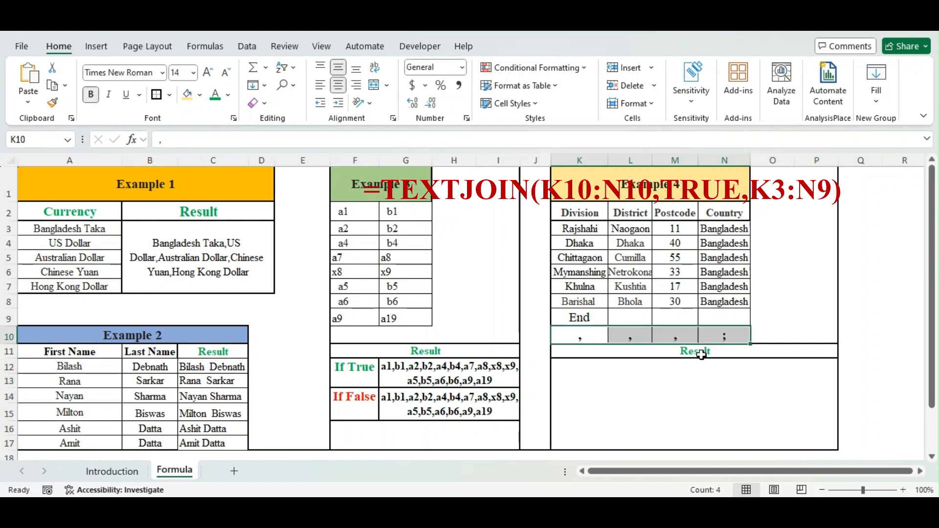
click(624, 391)
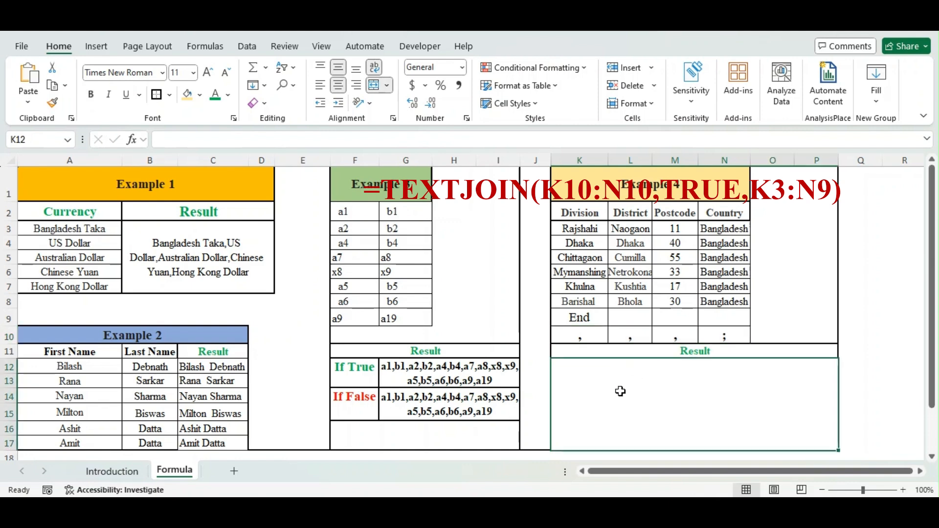
text(=t)
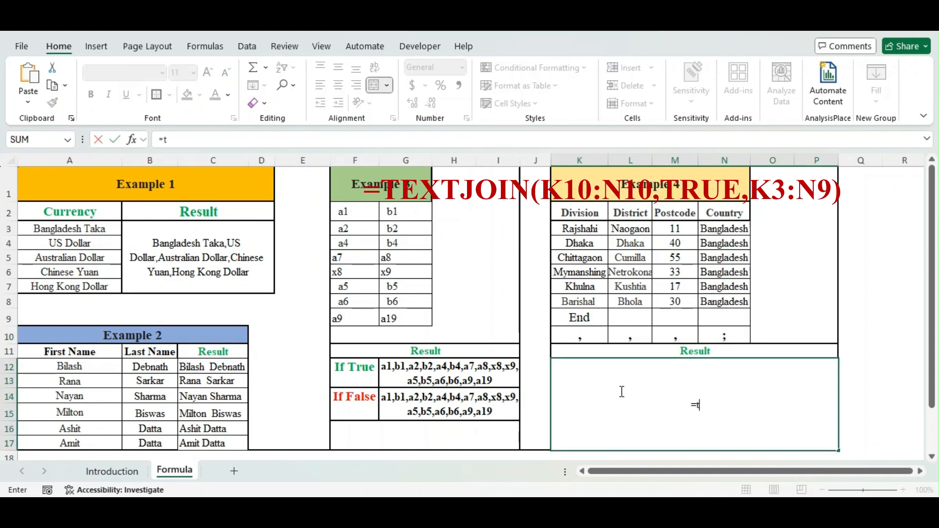
text(extj)
key(Tab)
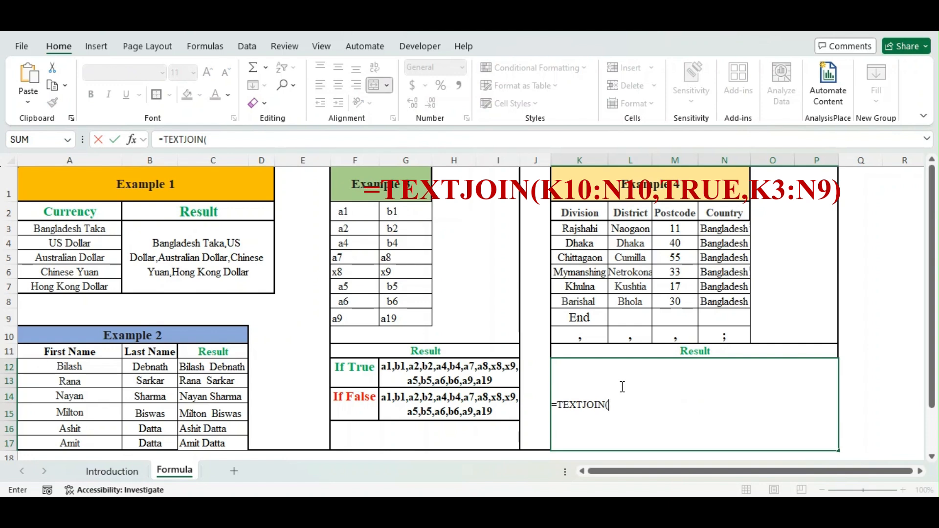
drag(578, 338, 718, 338)
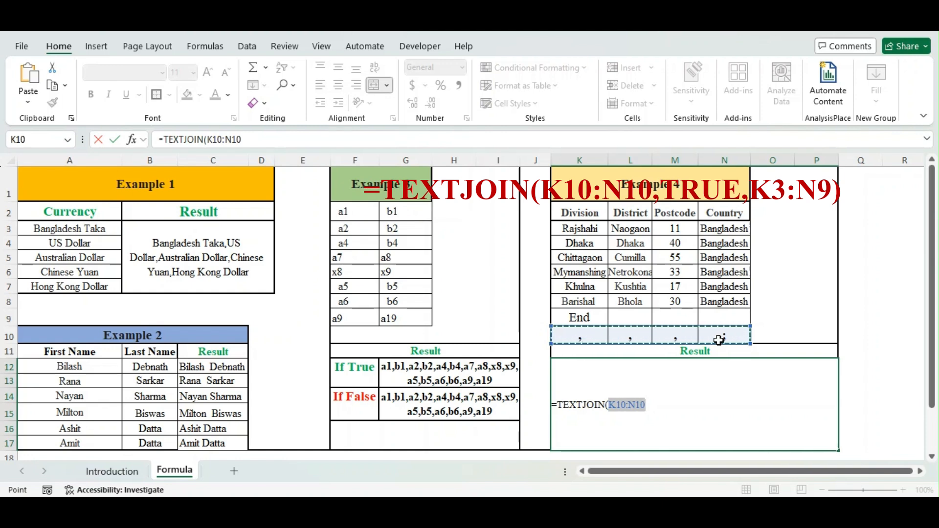
text(,t)
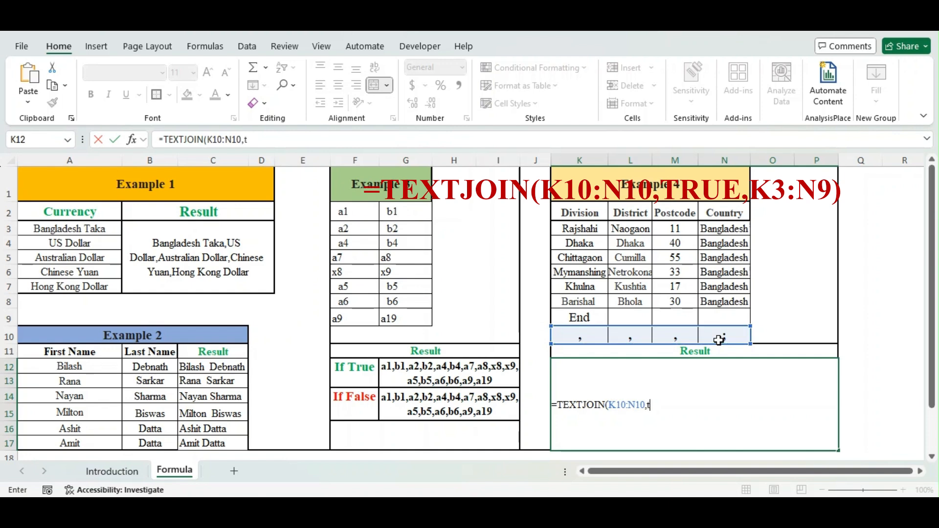
key(Tab)
text(,)
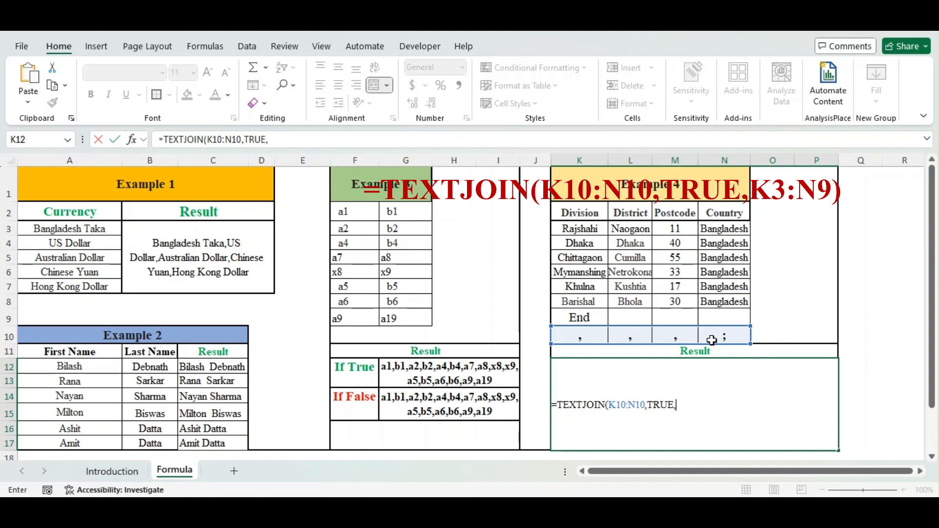
drag(568, 235, 710, 312)
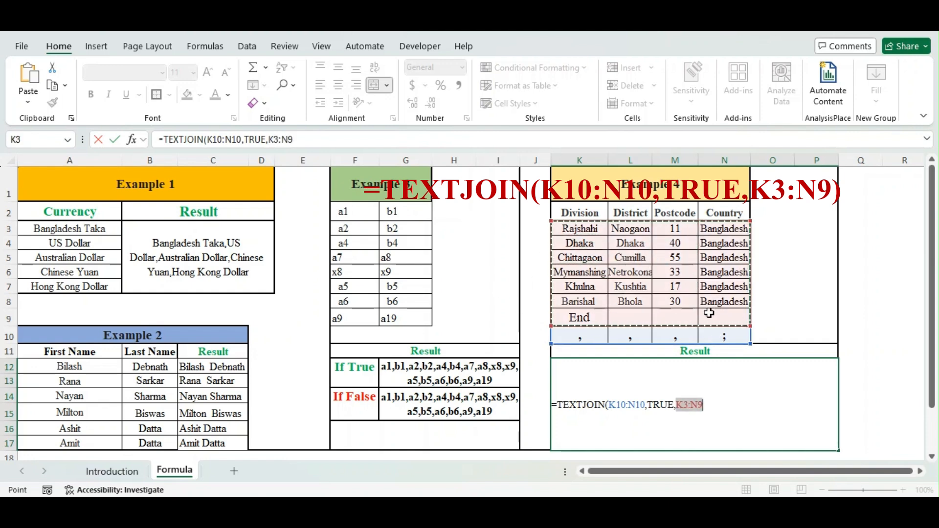
text())
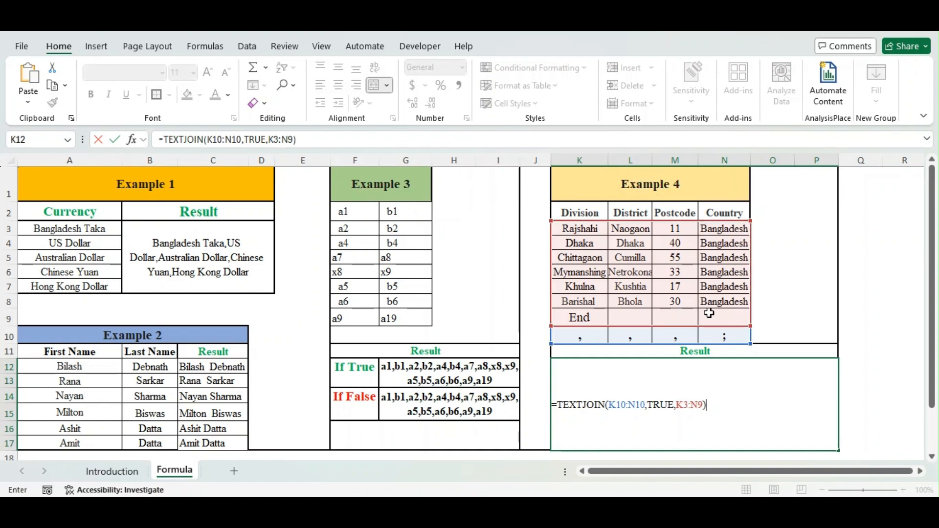
key(ctrl+Return)
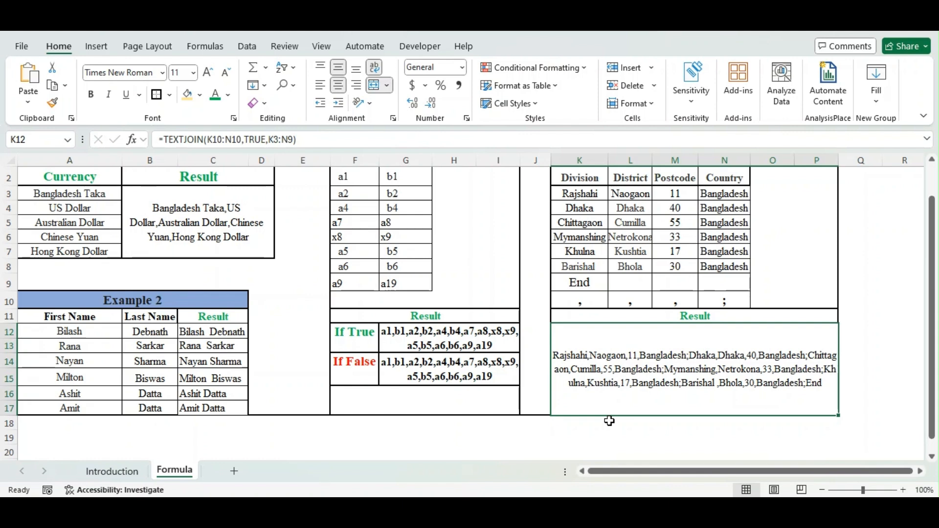
scroll(580, 399, up, 1)
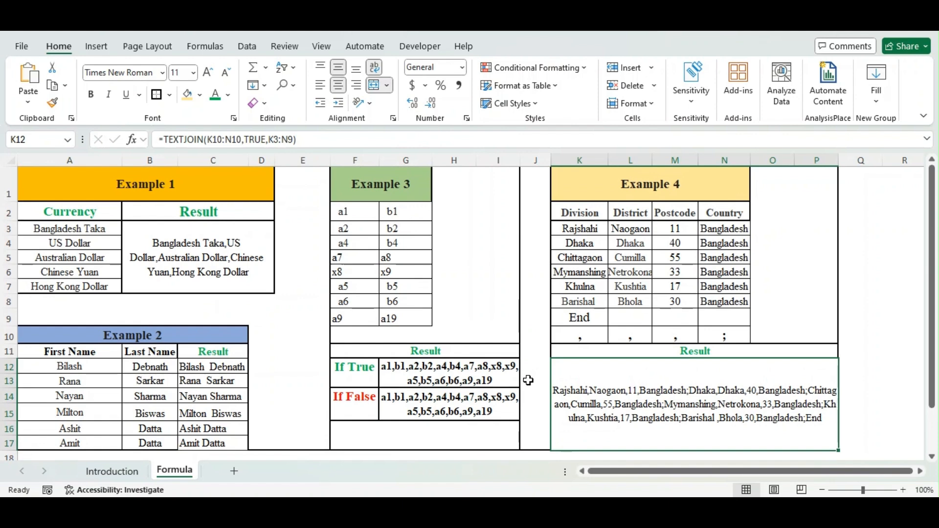
click(423, 375)
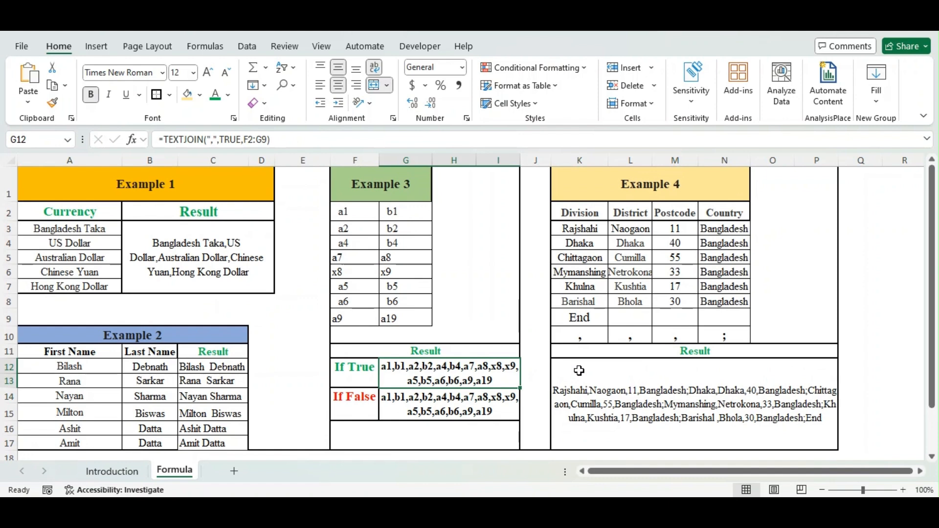